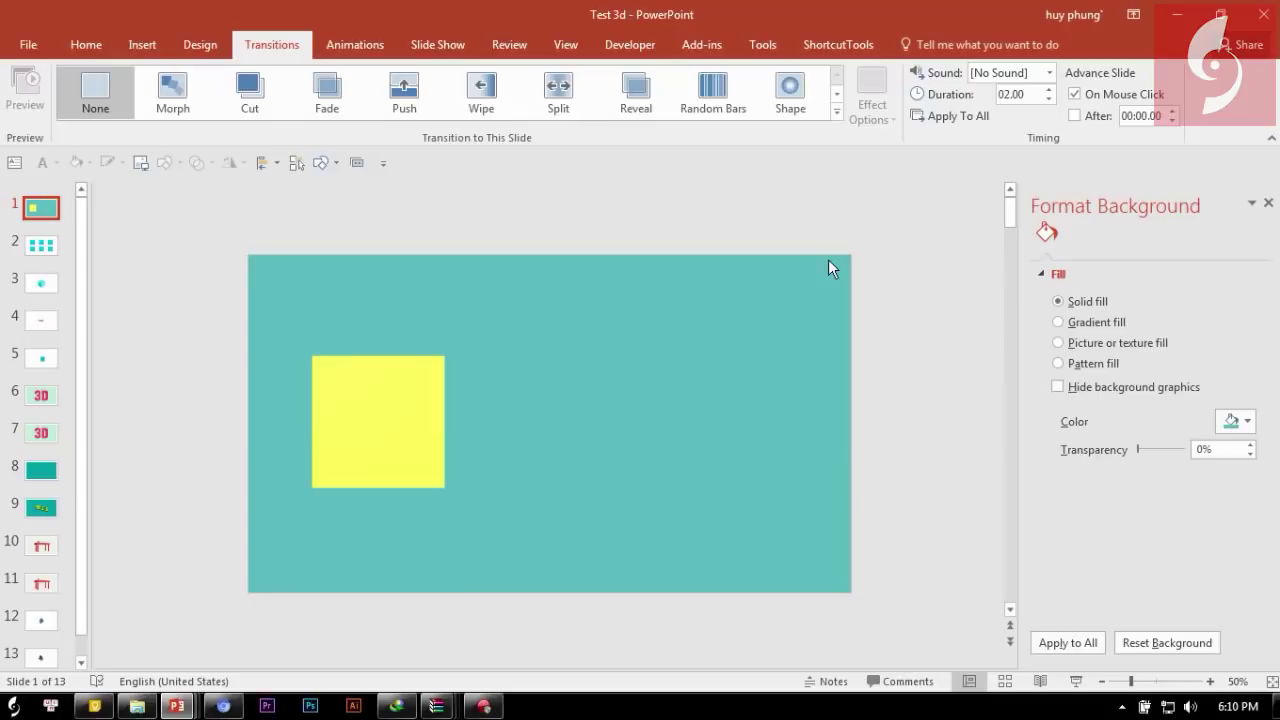
Step: Make a copy of slide 1 with Ctrl+D
click(409, 410)
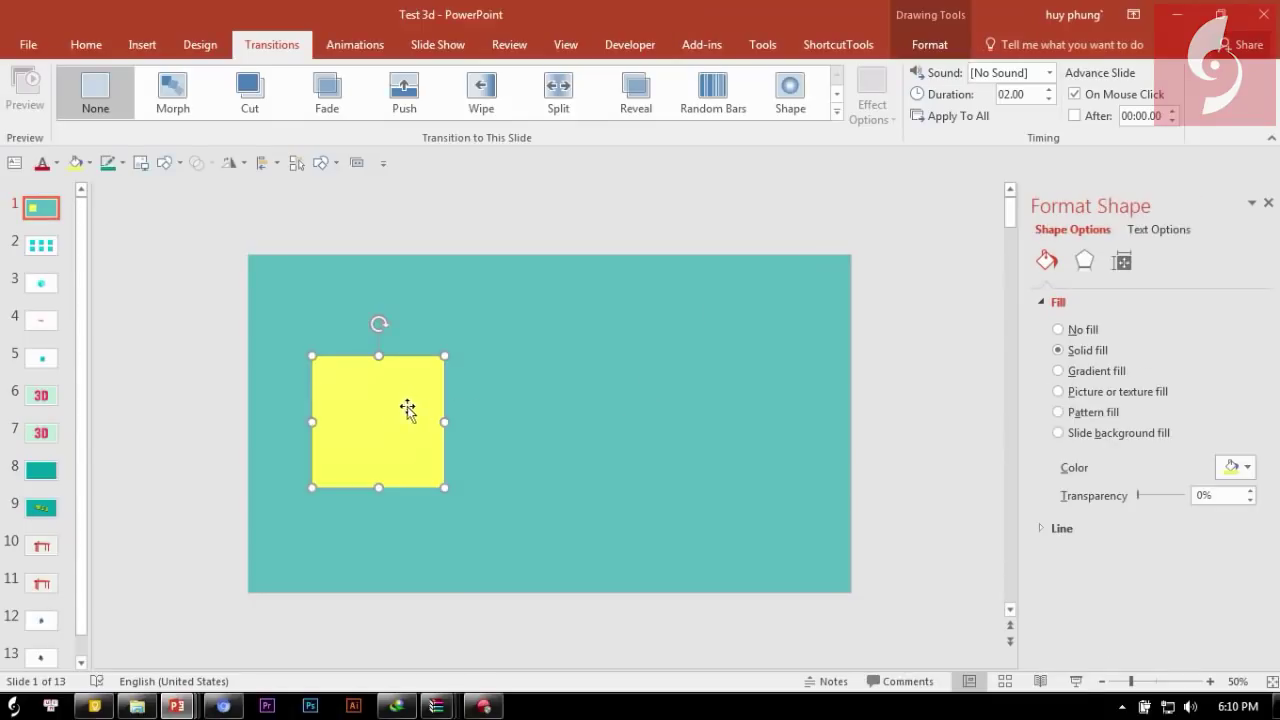
click(487, 408)
click(36, 208)
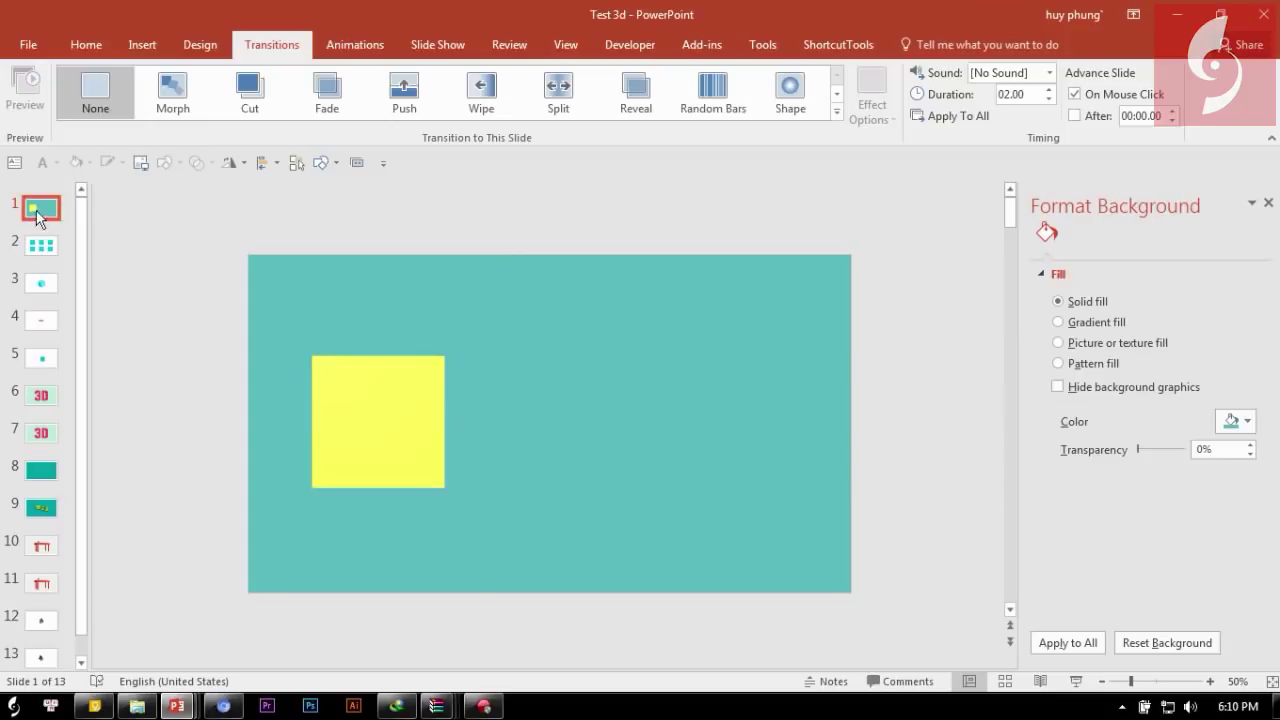
key(ctrl+d)
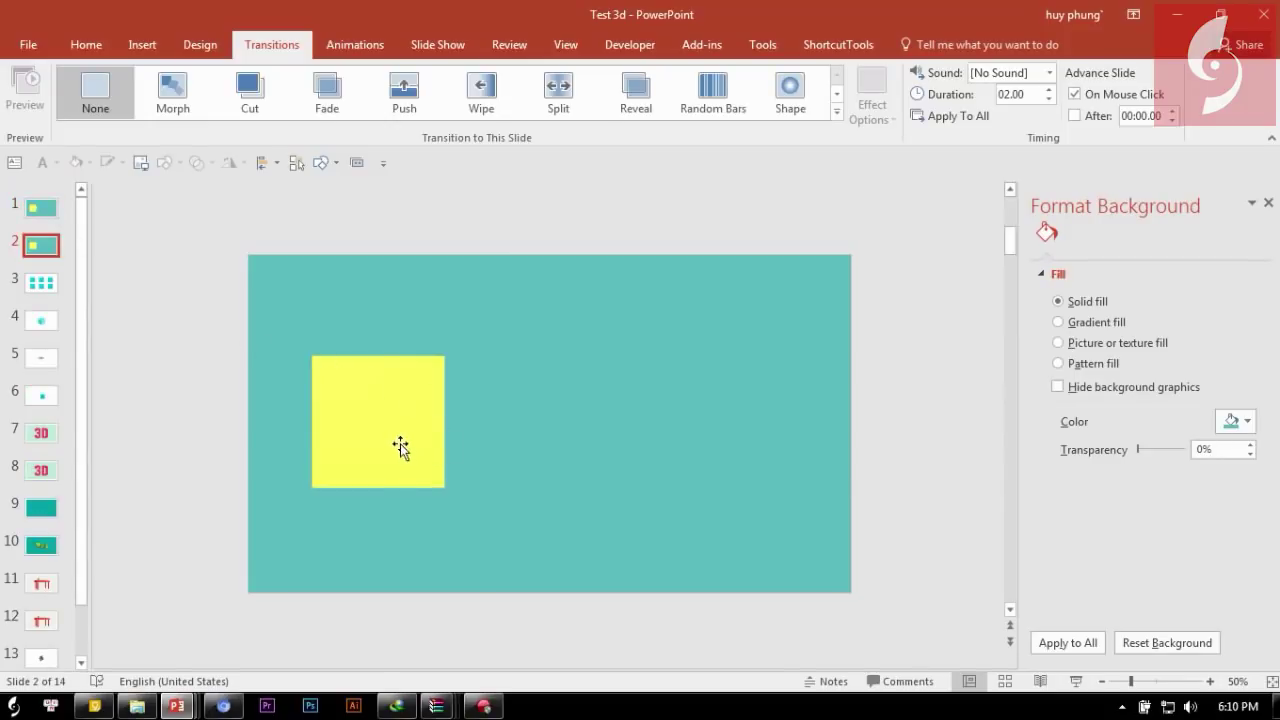
Step: Move the copy's yellow square to the right side, then apply and preview a Morph transition
drag(411, 450, 779, 446)
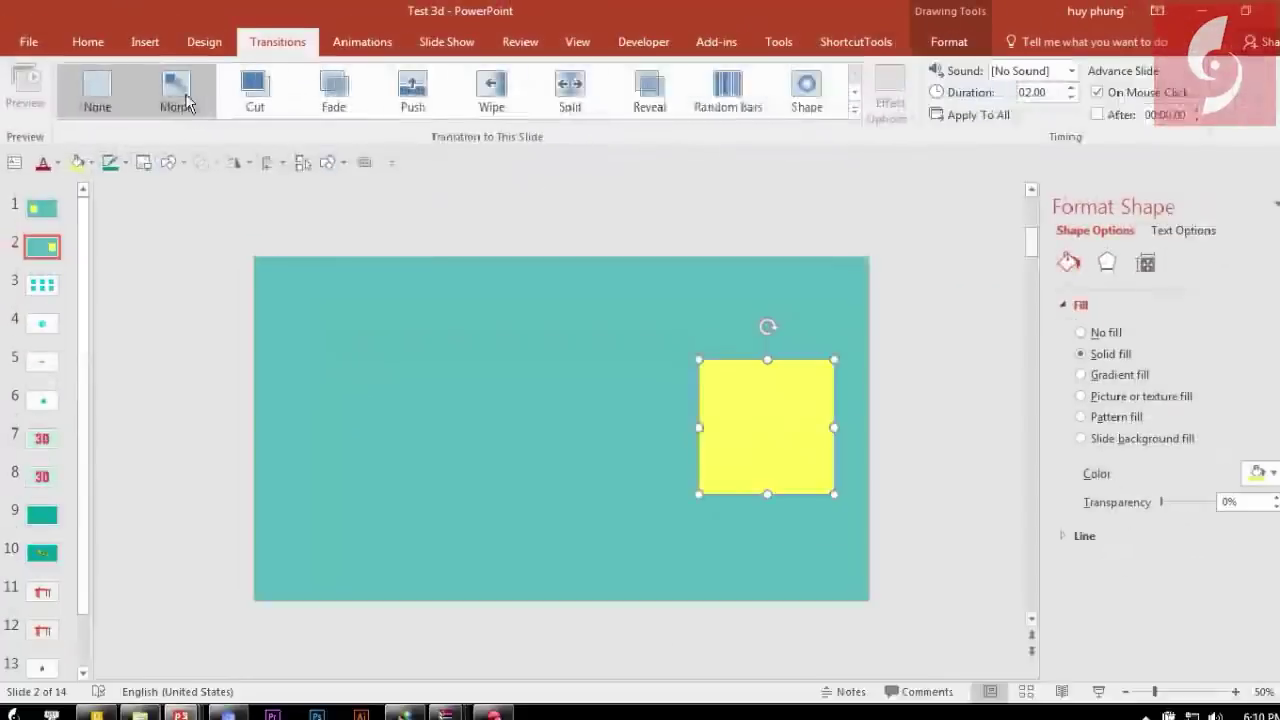
click(172, 90)
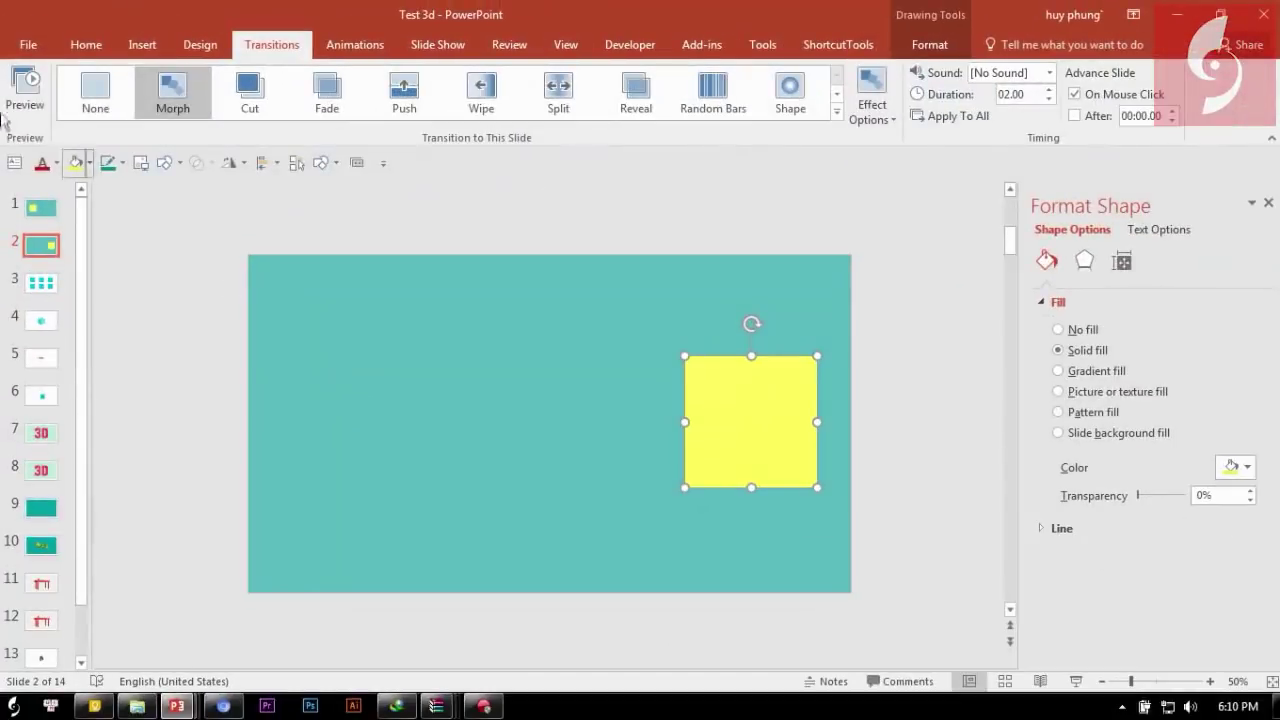
click(15, 95)
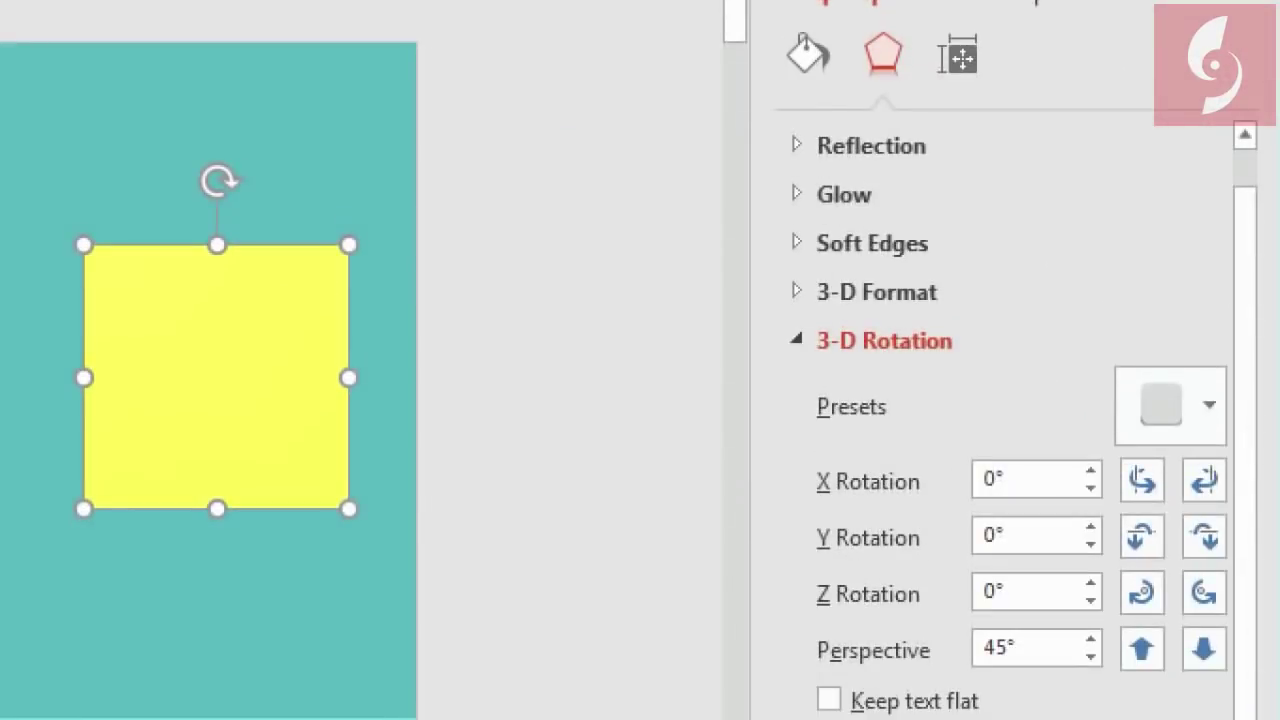
Step: Set the yellow square's X rotation to 285° and preview the Morph into the edge-on strip
drag(812, 452, 932, 608)
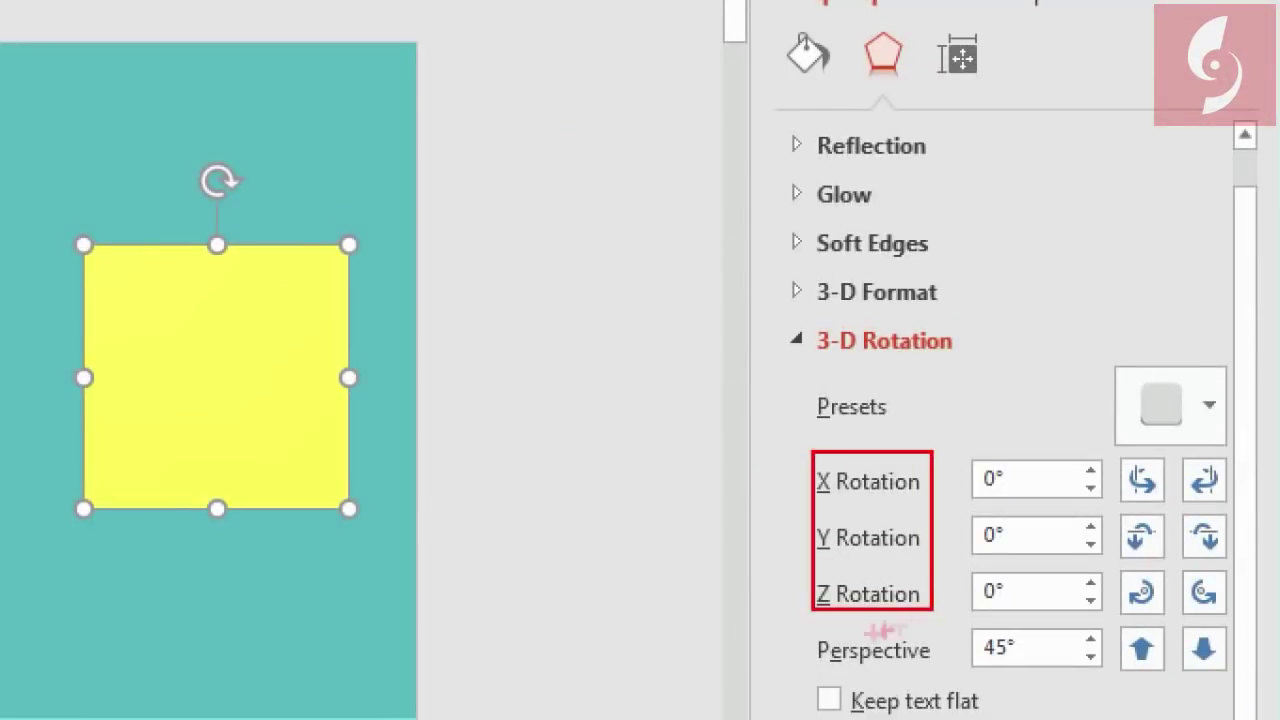
drag(810, 628, 954, 684)
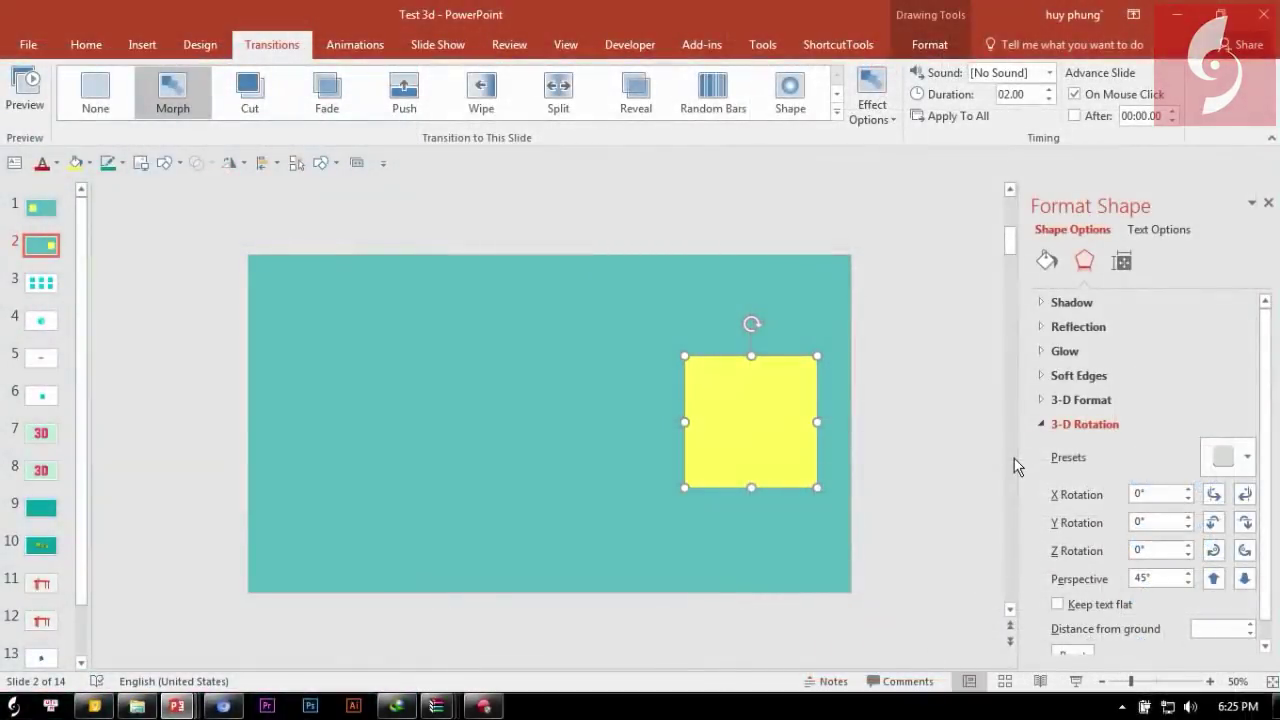
click(1213, 494)
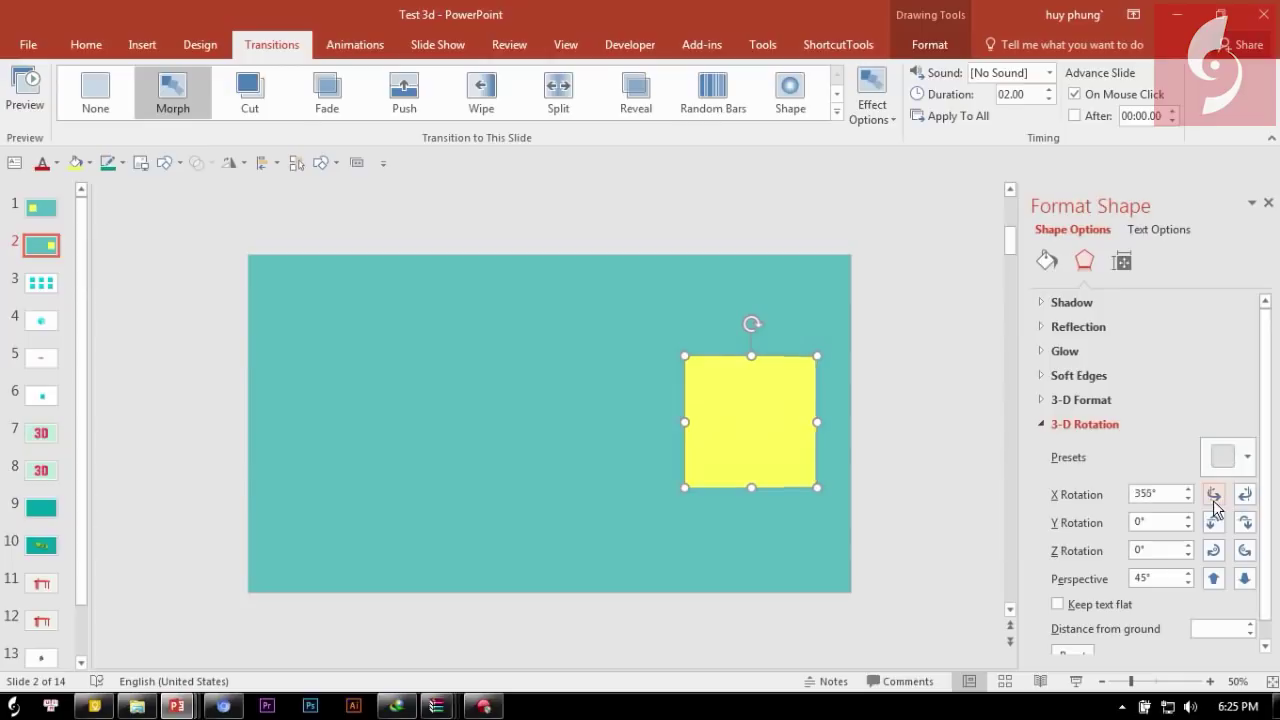
click(1213, 494)
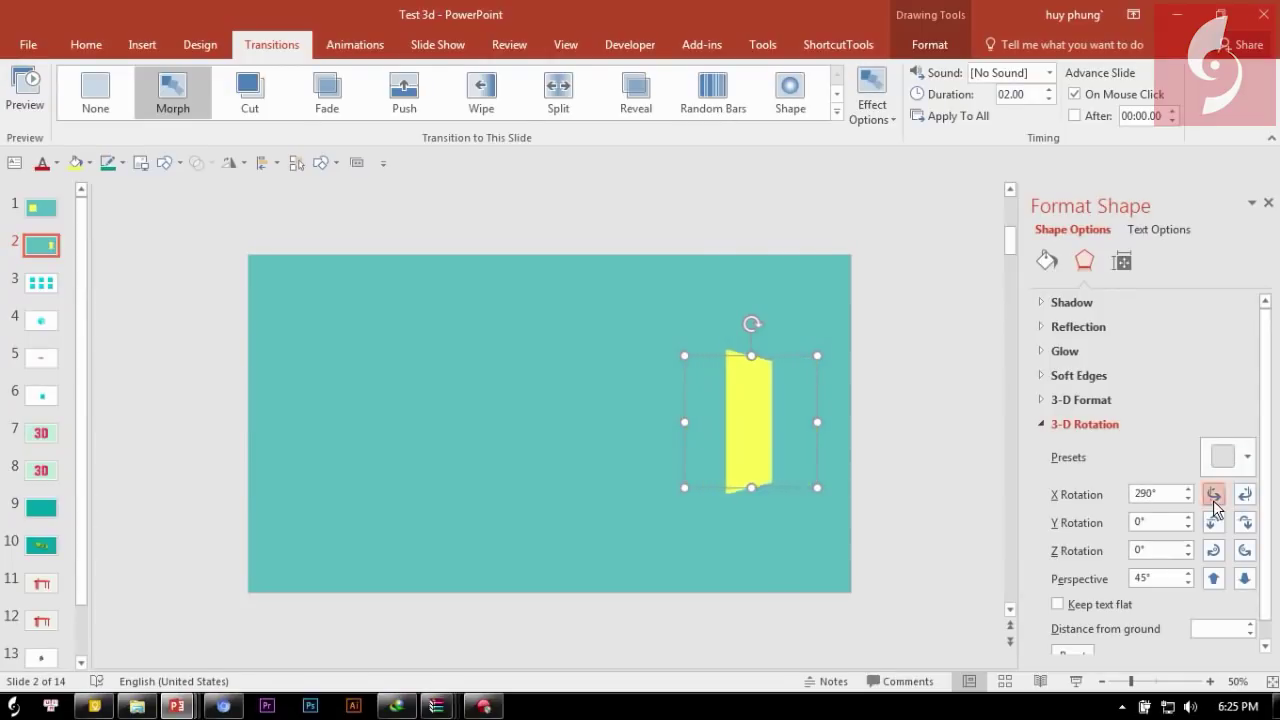
click(1244, 494)
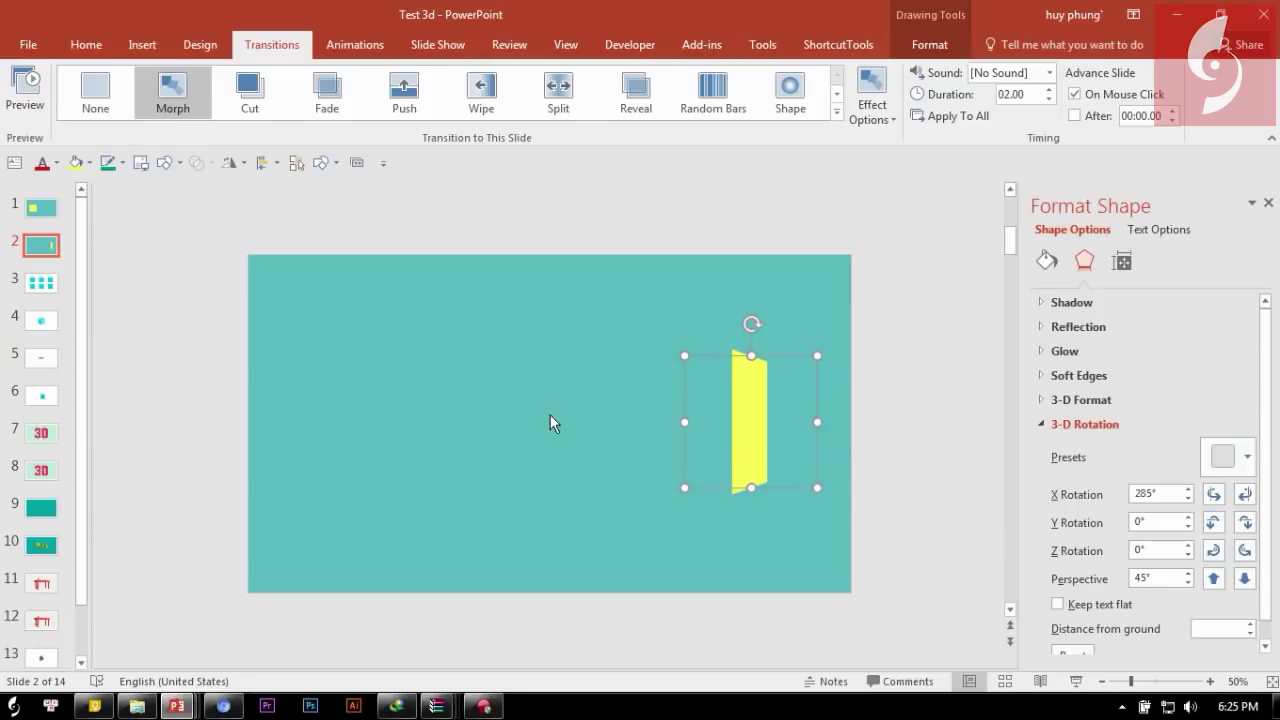
click(24, 100)
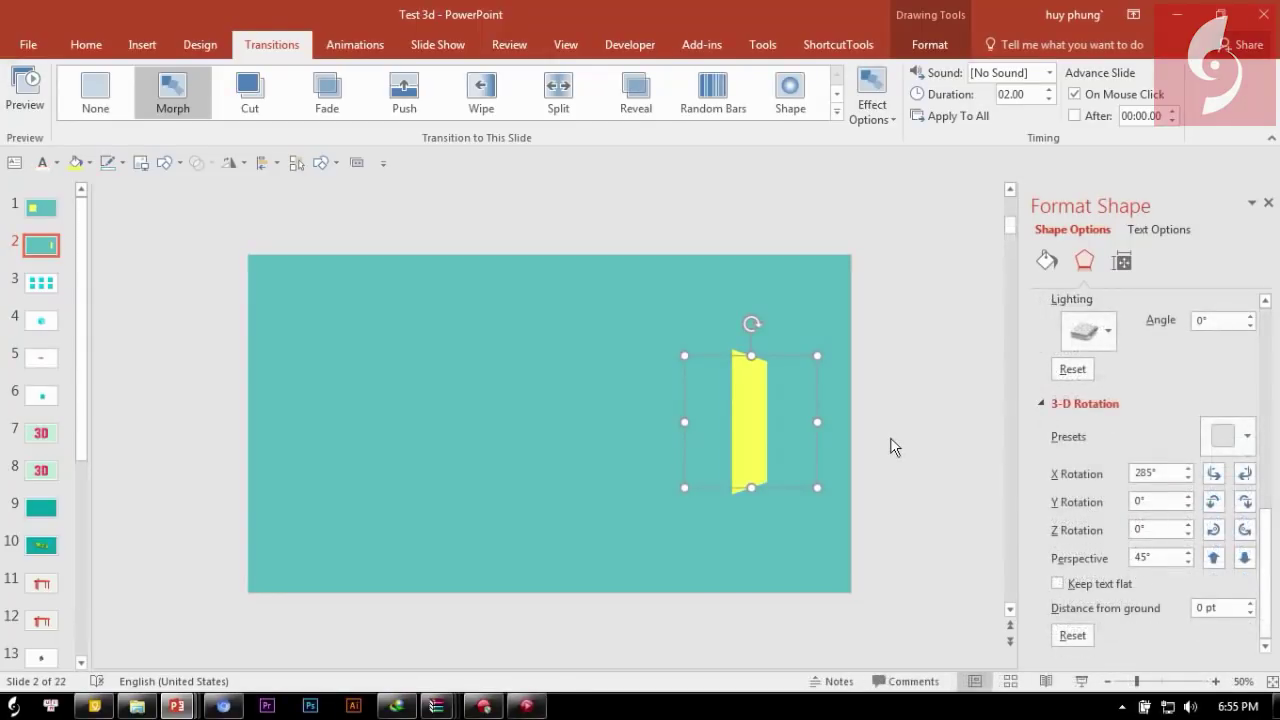
Step: Rotate the strip to Y 55° and Z 300°, then preview the Morph into the diagonal sliver
click(1213, 501)
click(1213, 501)
click(1213, 501)
click(1213, 529)
click(1213, 529)
click(1214, 534)
click(1214, 534)
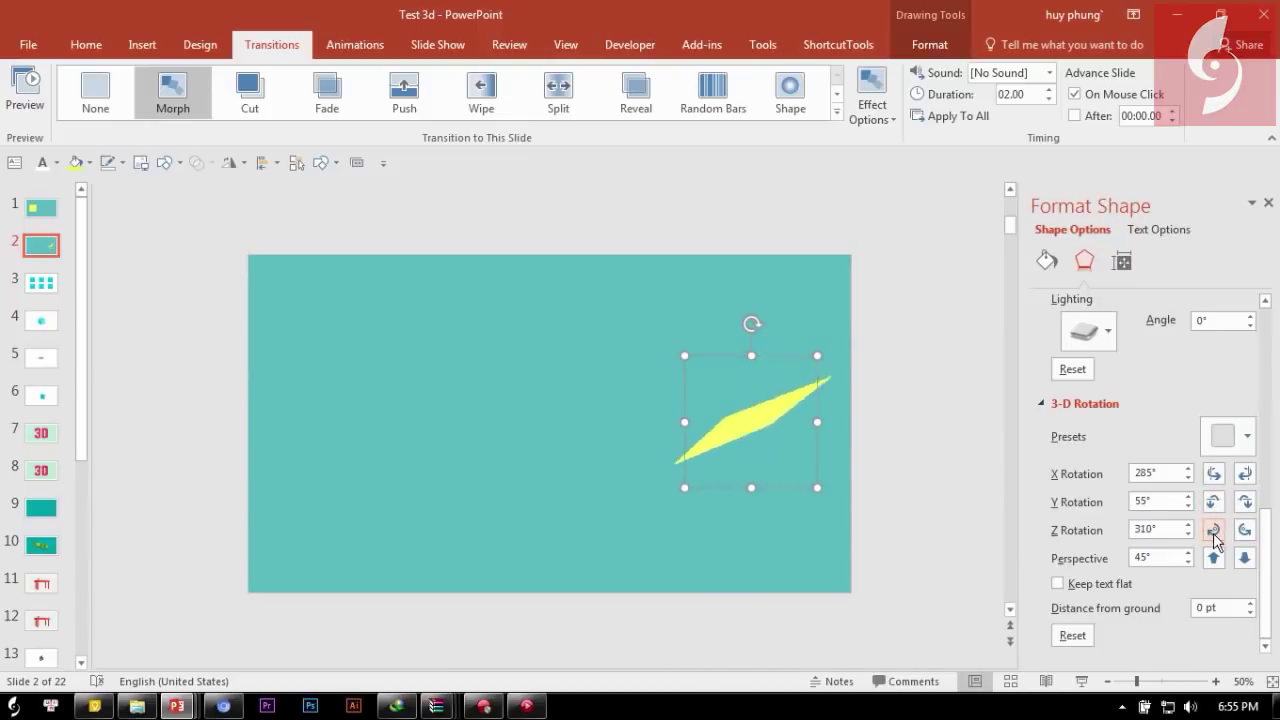
click(1214, 534)
click(14, 112)
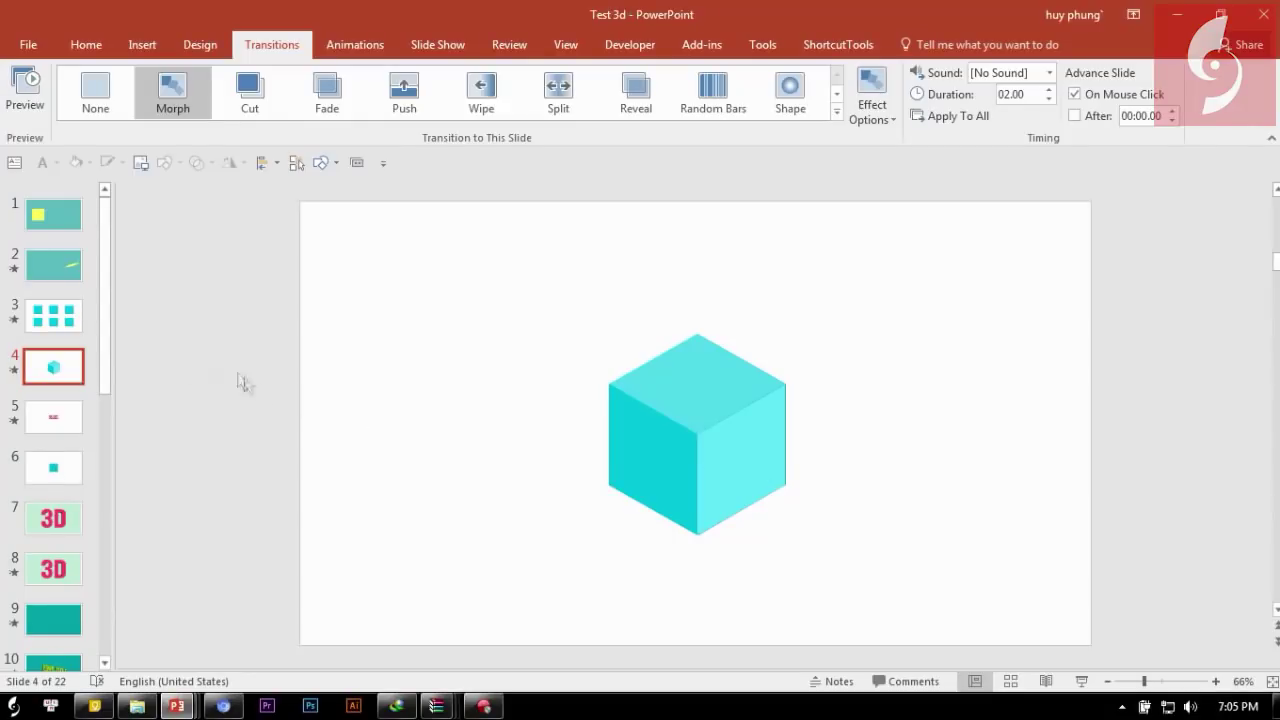
Step: Preview the Morph from slide 3's six squares into slide 4's cube
key(Up)
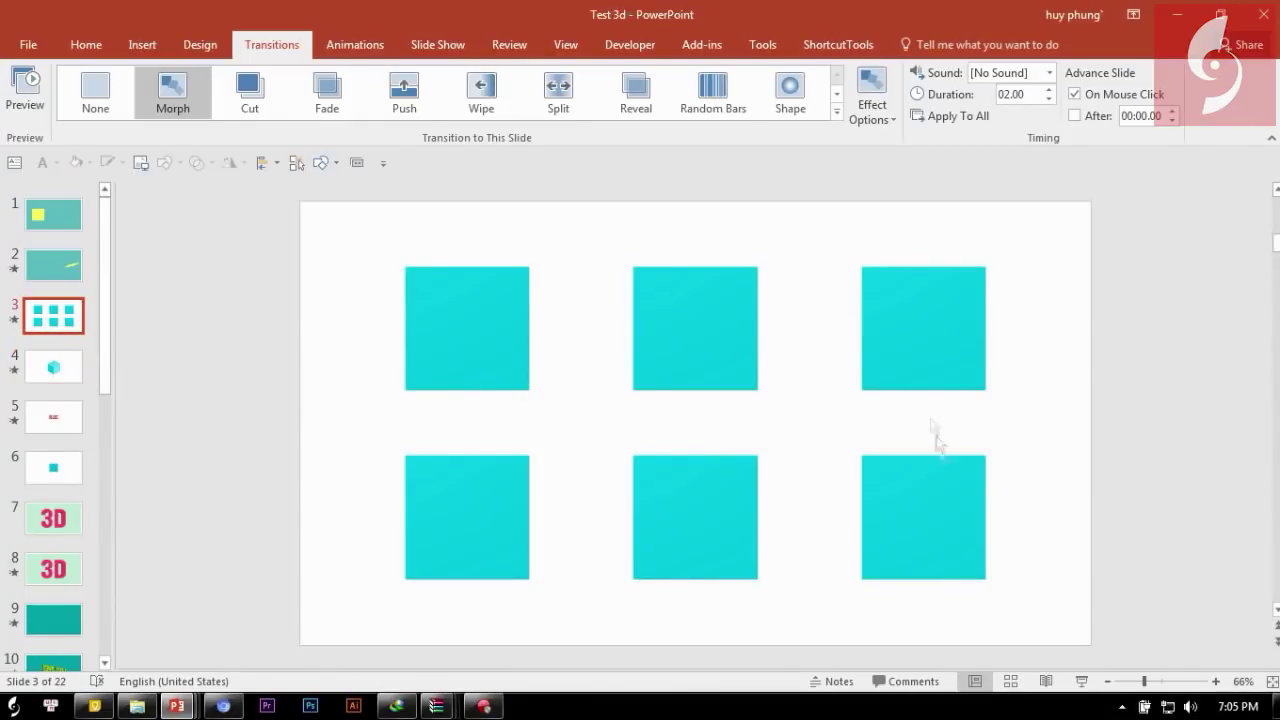
click(54, 367)
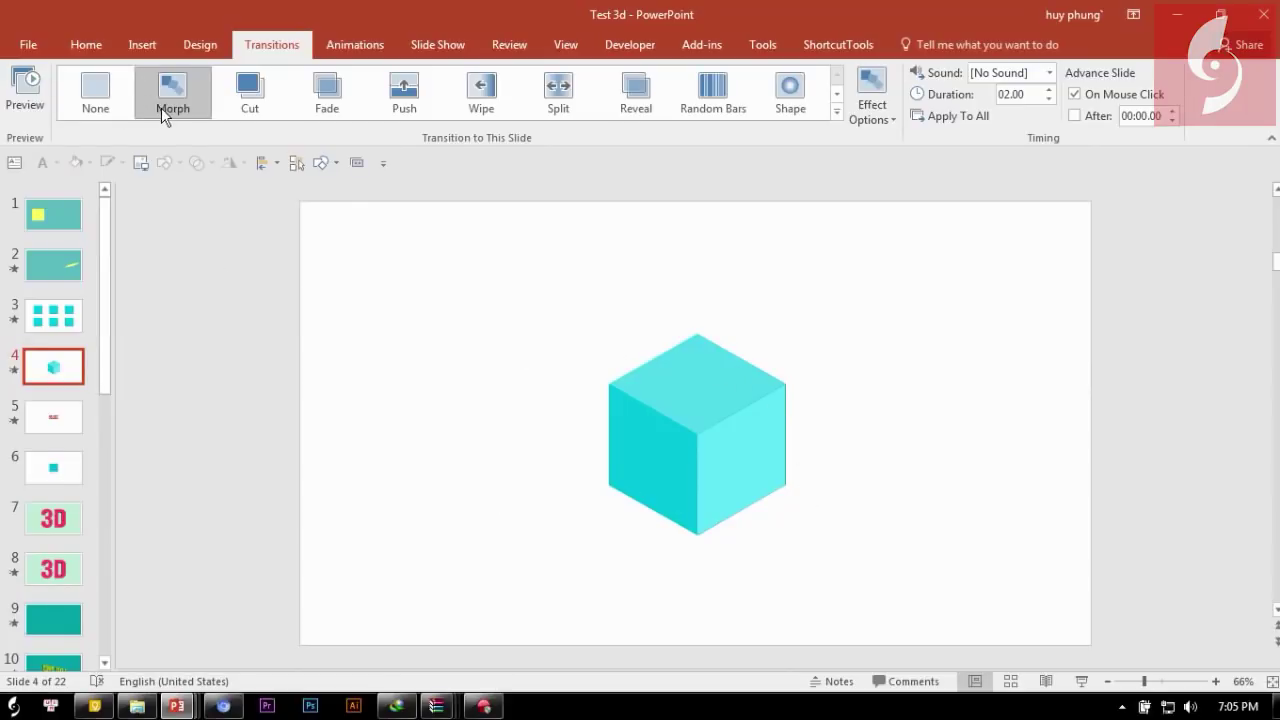
click(36, 118)
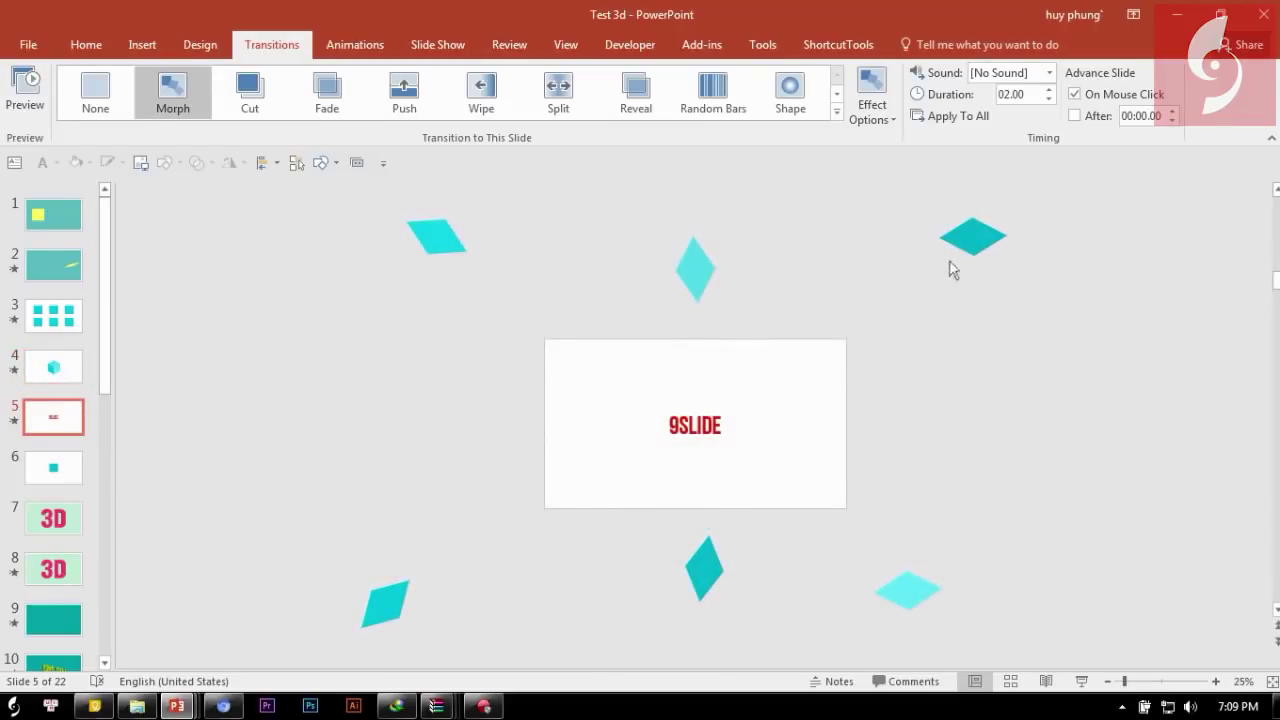
Step: Select the 9SLIDE text box, clear the selection, and preview that slide's Morph
drag(599, 392, 836, 490)
click(783, 470)
click(27, 106)
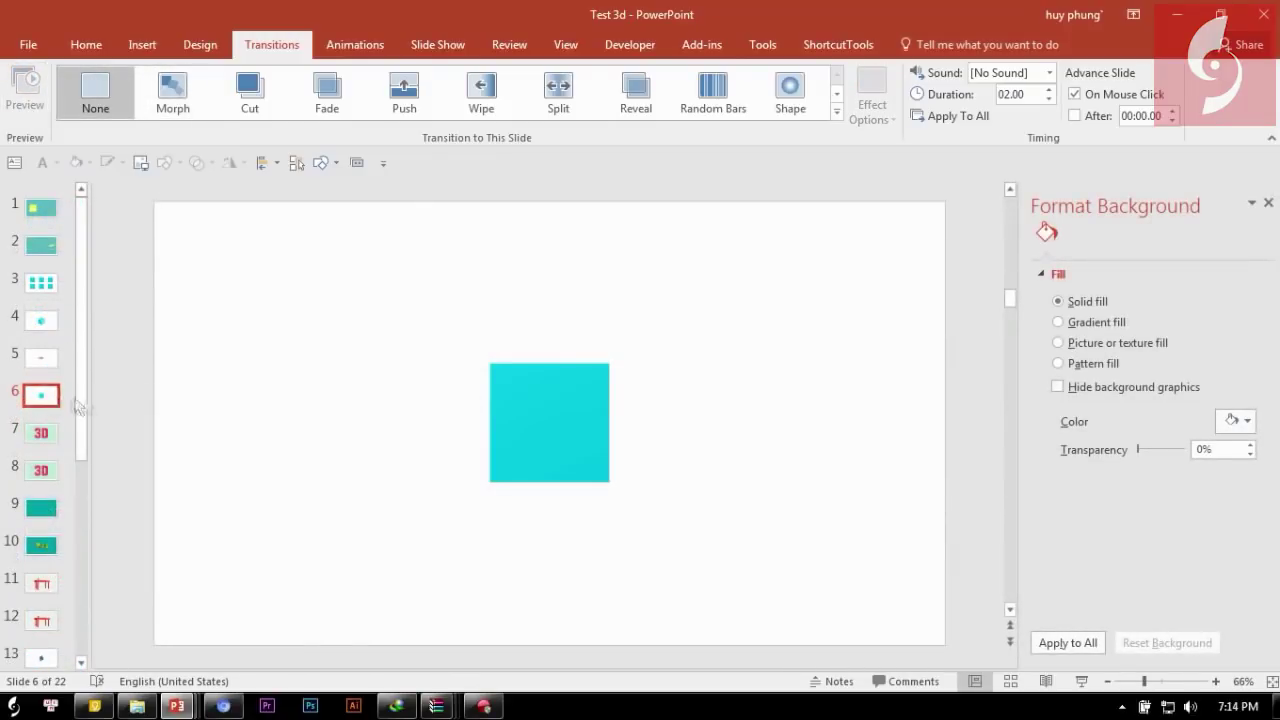
Step: Duplicate the square slide and open the new square's 3-D Rotation settings
key(ctrl+d)
click(577, 434)
click(1084, 261)
scroll(1150, 450, down, 10)
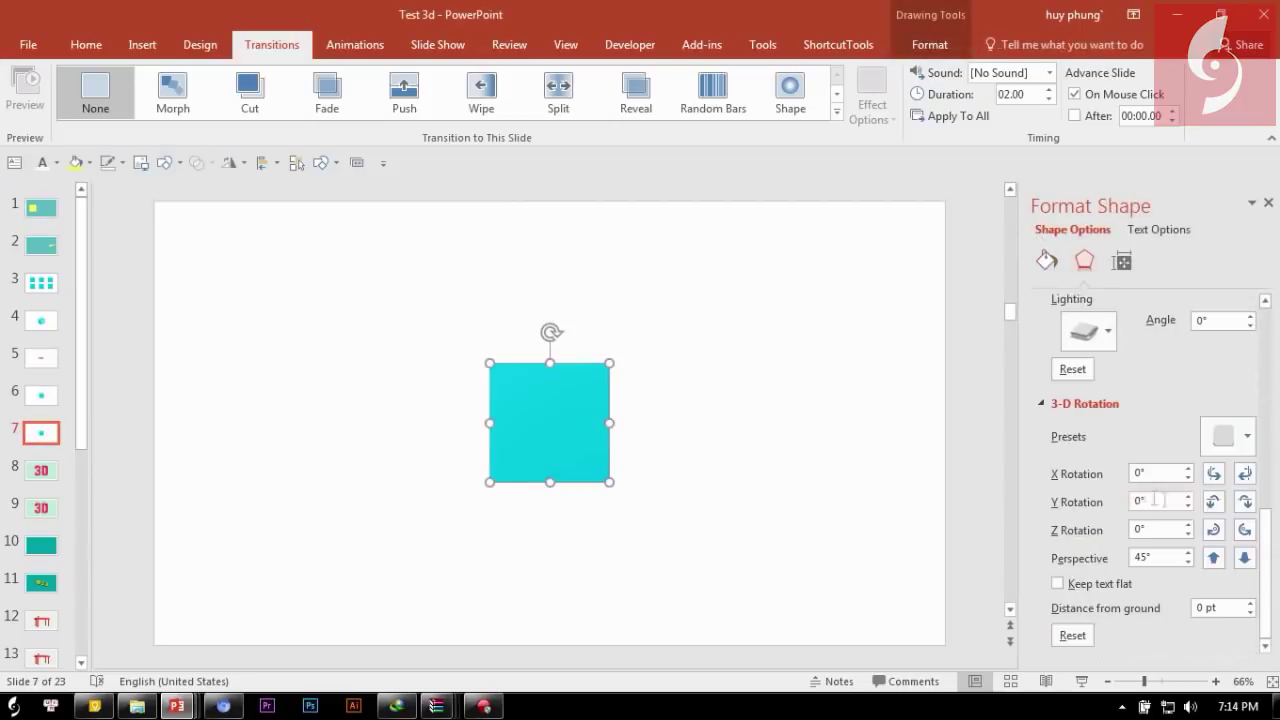
Step: Tilt the square to X 320° and Y 60°
click(1213, 473)
click(1213, 473)
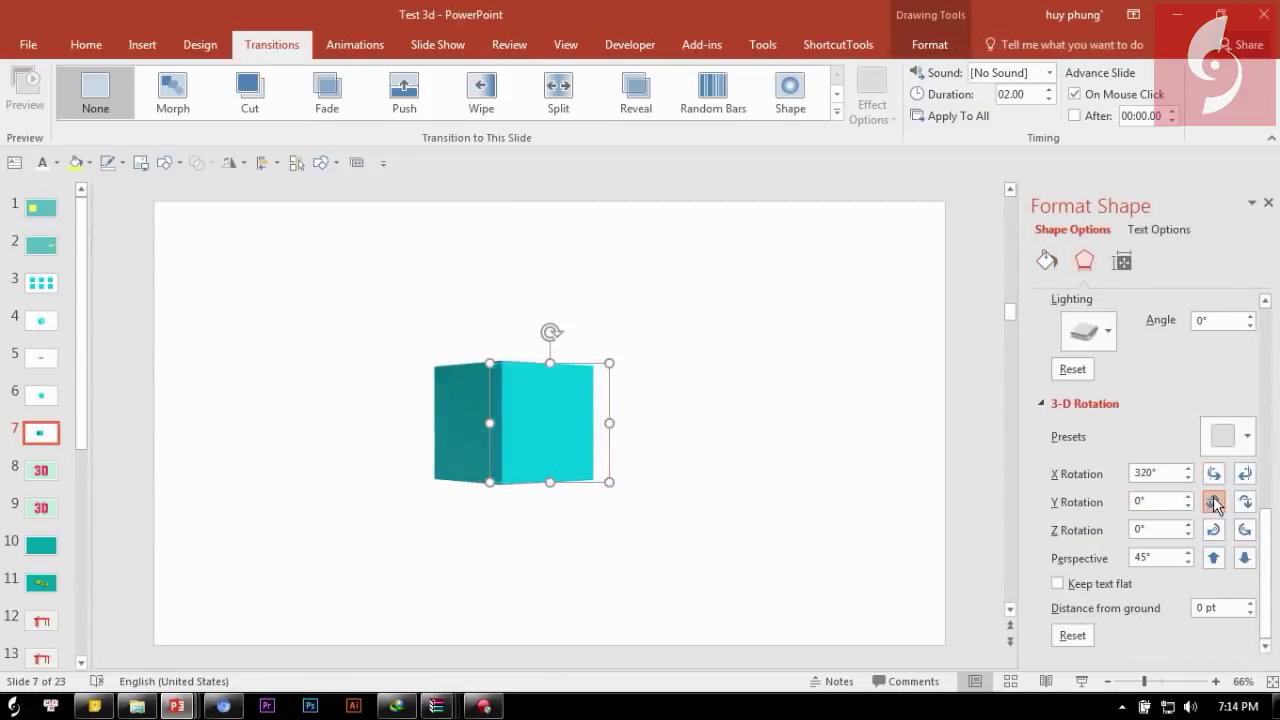
click(1213, 501)
click(1213, 501)
click(1213, 501)
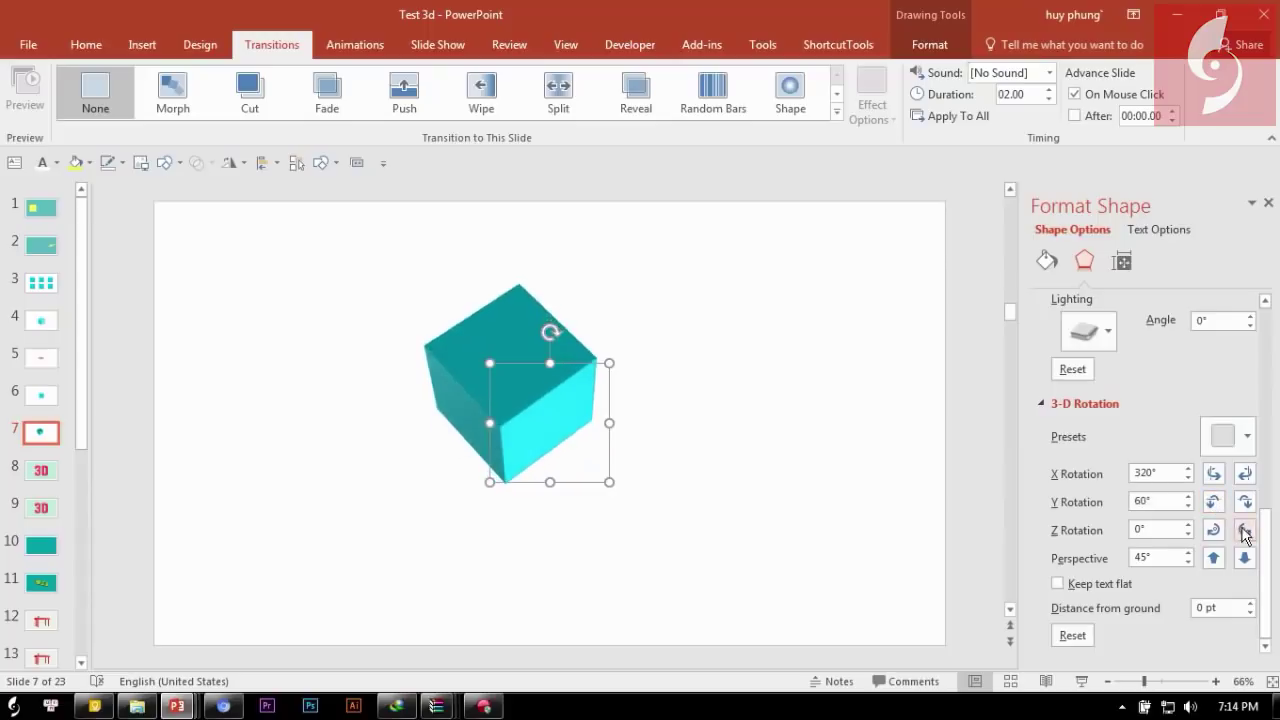
Step: Spin the cube to Z 90°, then apply and preview the Morph transition
click(1245, 529)
click(1245, 529)
click(1245, 529)
click(1245, 529)
click(1245, 529)
click(1245, 529)
click(1245, 529)
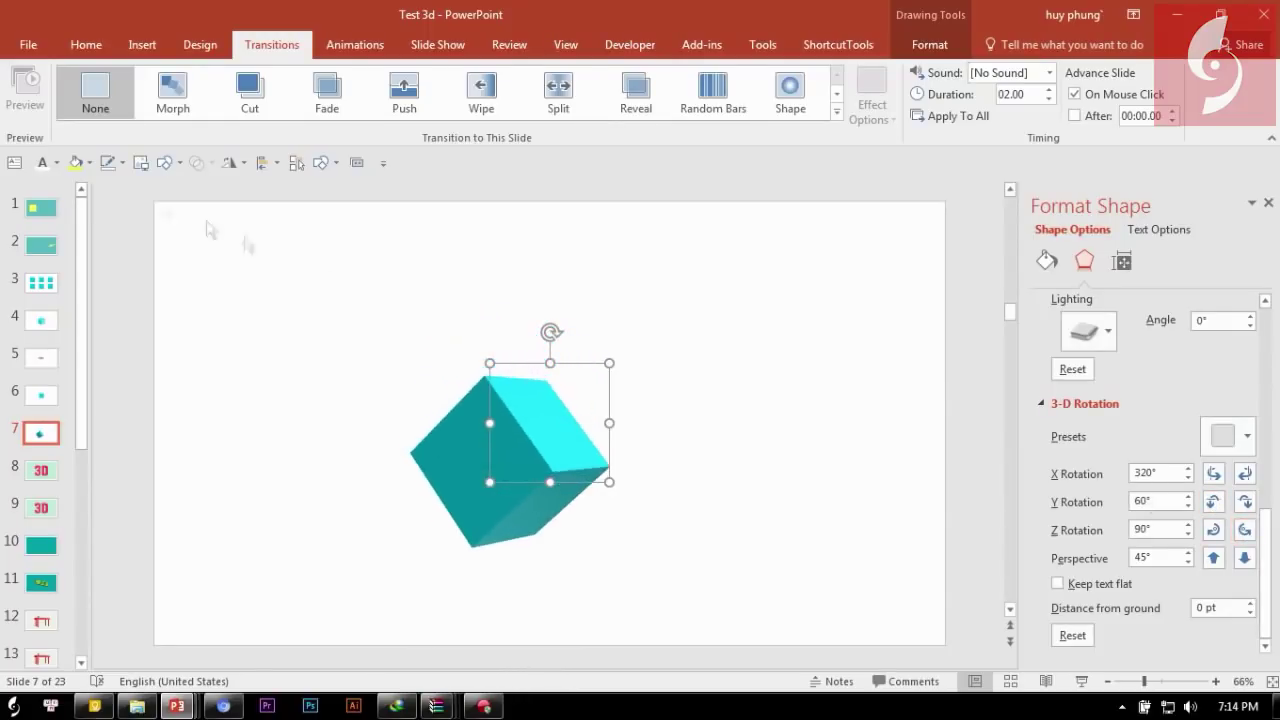
click(166, 115)
click(12, 108)
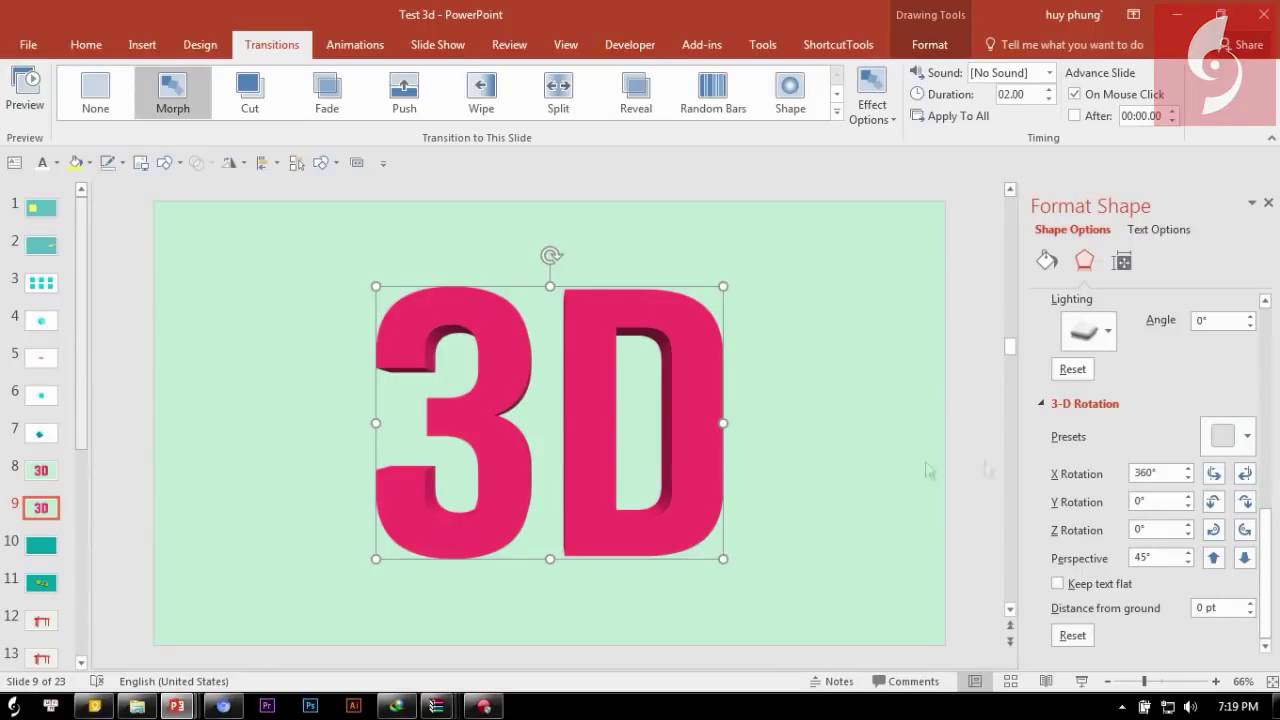
Step: Tilt the pink 3D text to X 315° and Y 305°
click(1219, 476)
click(1219, 476)
click(1214, 473)
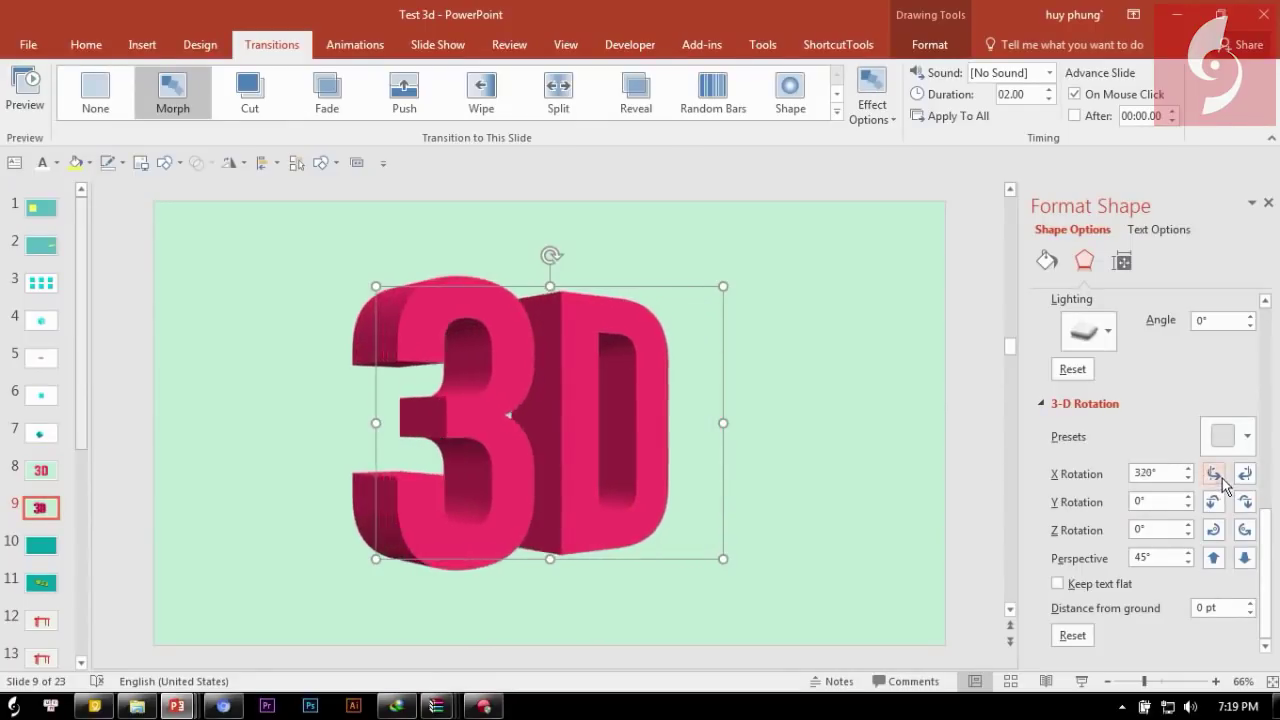
click(1214, 473)
click(1245, 501)
click(1245, 501)
click(1245, 501)
click(1245, 501)
Step: Set the 3D text's Z rotation to 40°, preview its Morph, then preview the YOUR TITLE slide
click(1245, 530)
click(1245, 530)
click(1245, 530)
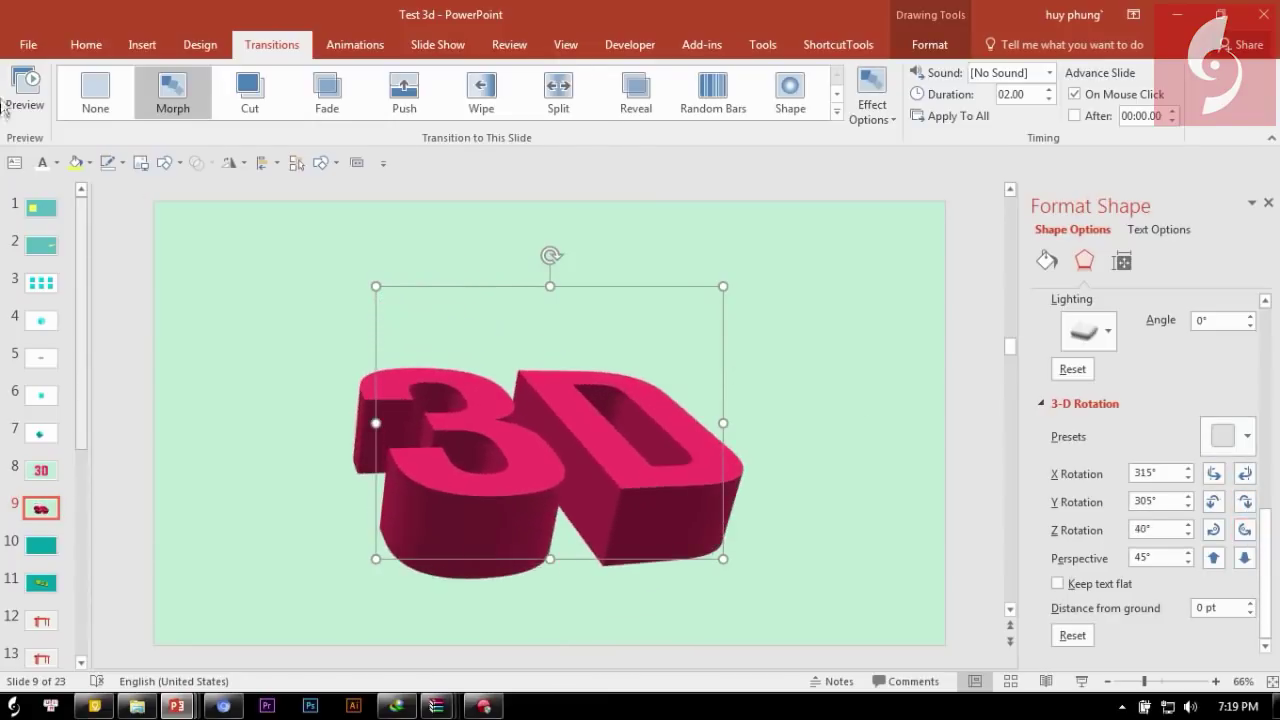
click(22, 100)
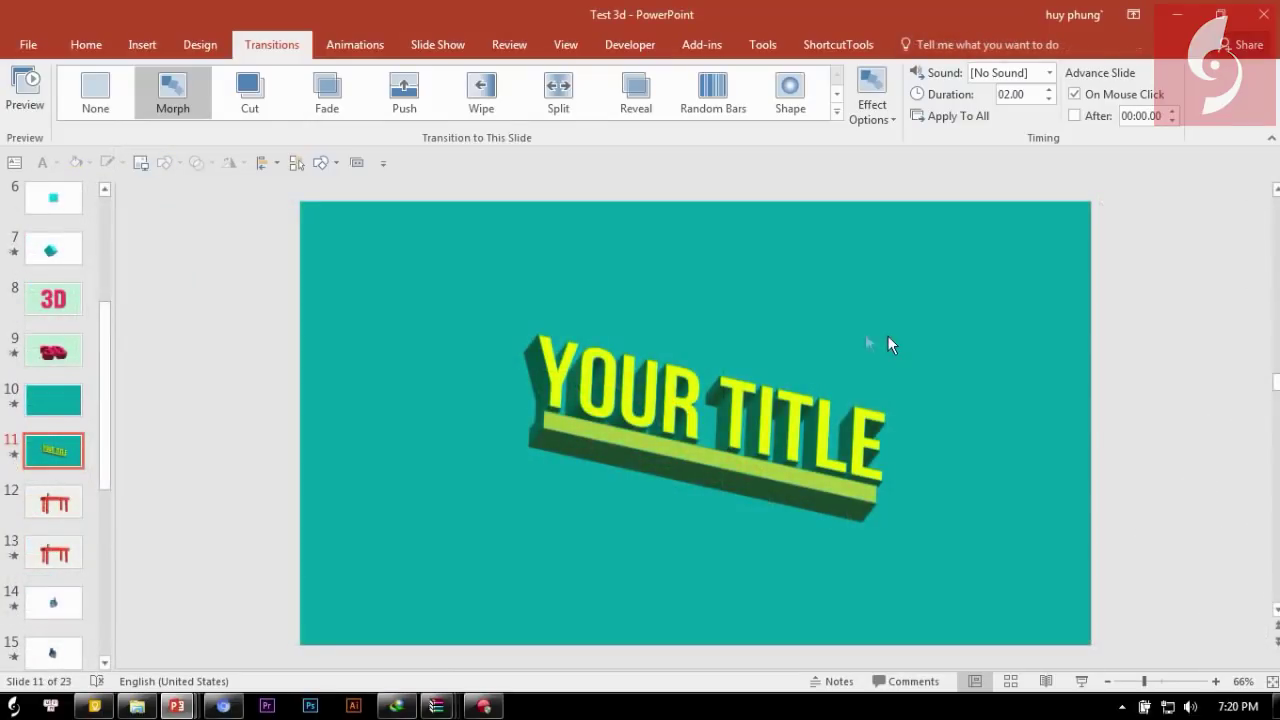
click(26, 92)
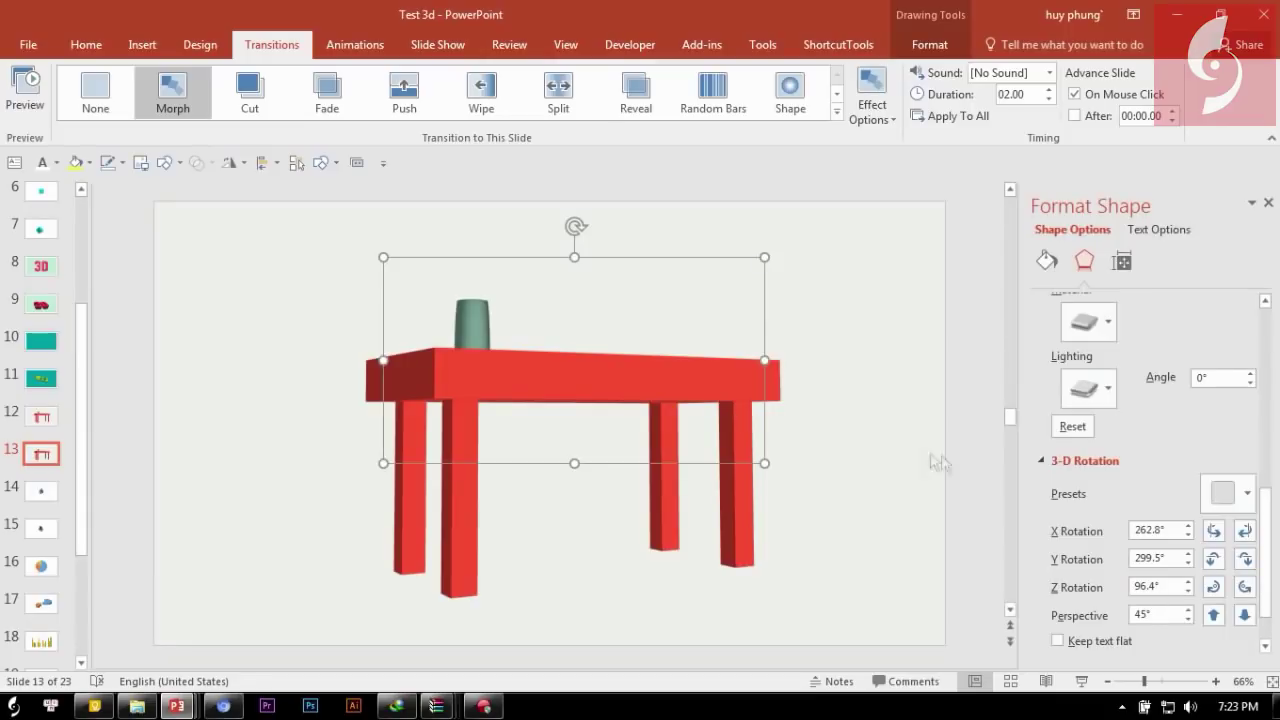
Step: Rotate the red table to X 328.3°, Y 44.9°, Z 52.4°, drag it lower, and preview its Morph
click(1213, 531)
click(1213, 531)
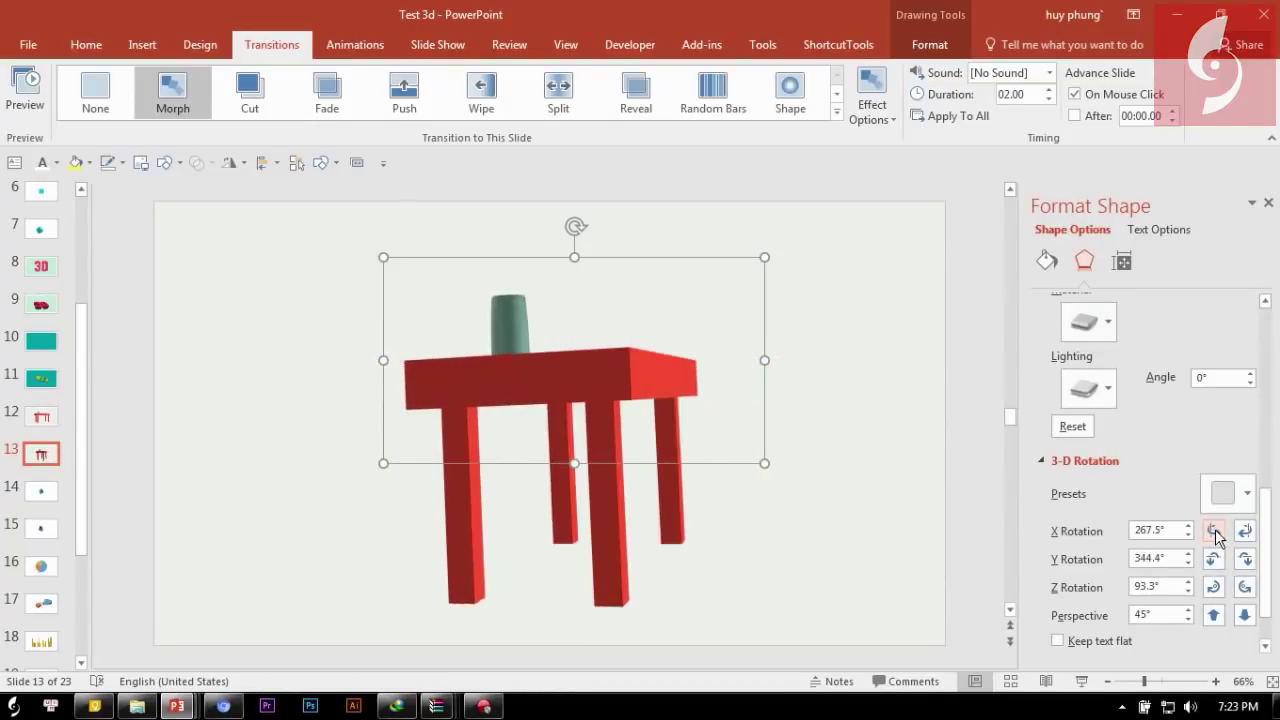
click(1213, 559)
click(1213, 559)
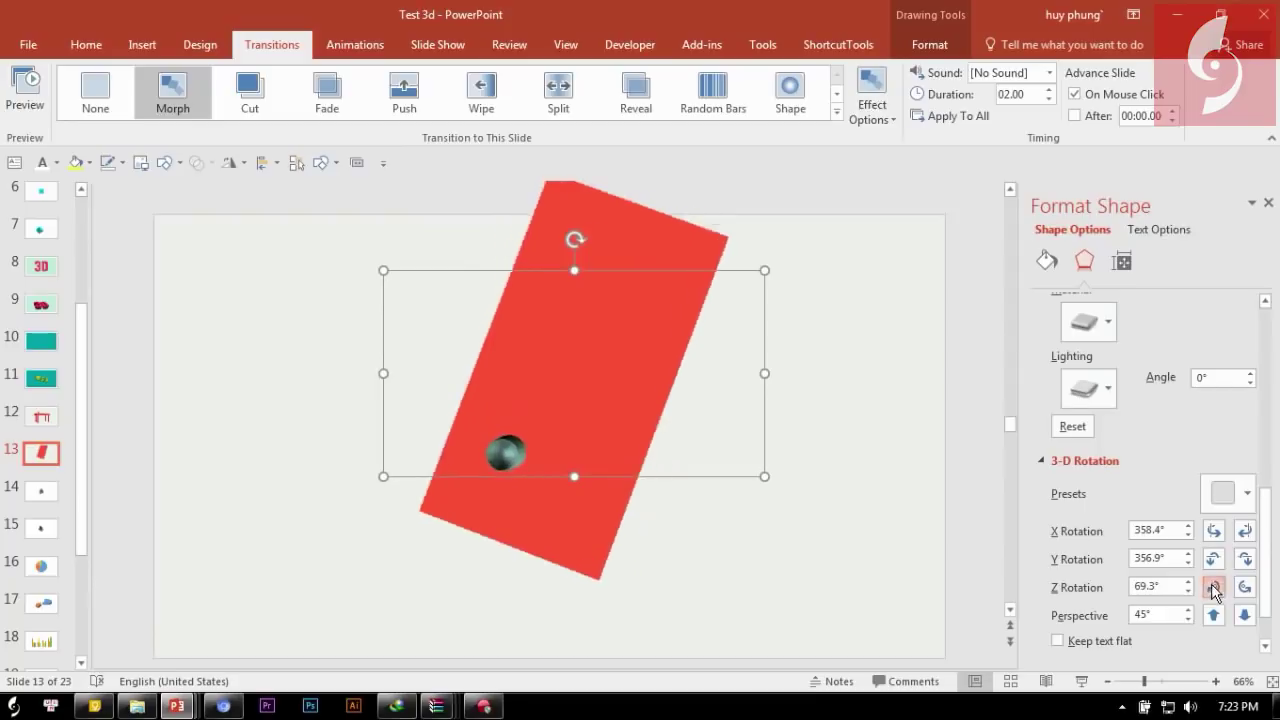
click(1213, 531)
click(1215, 532)
click(1214, 531)
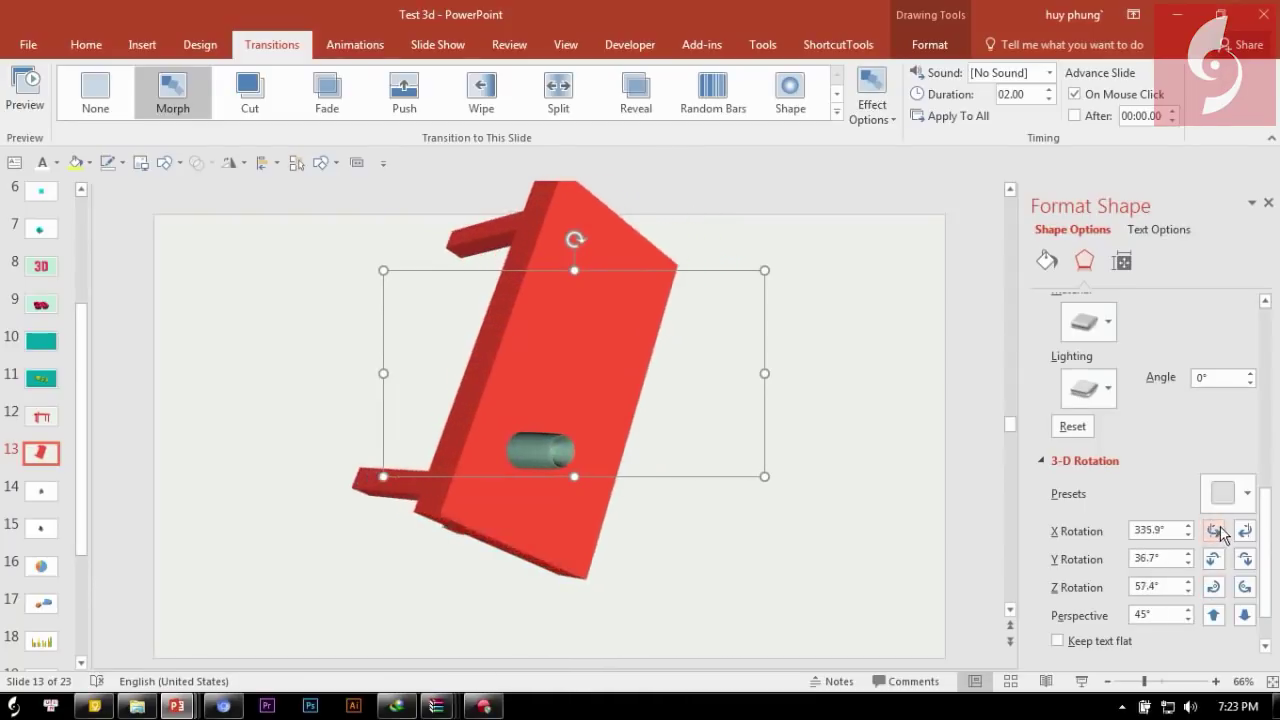
drag(495, 290, 513, 334)
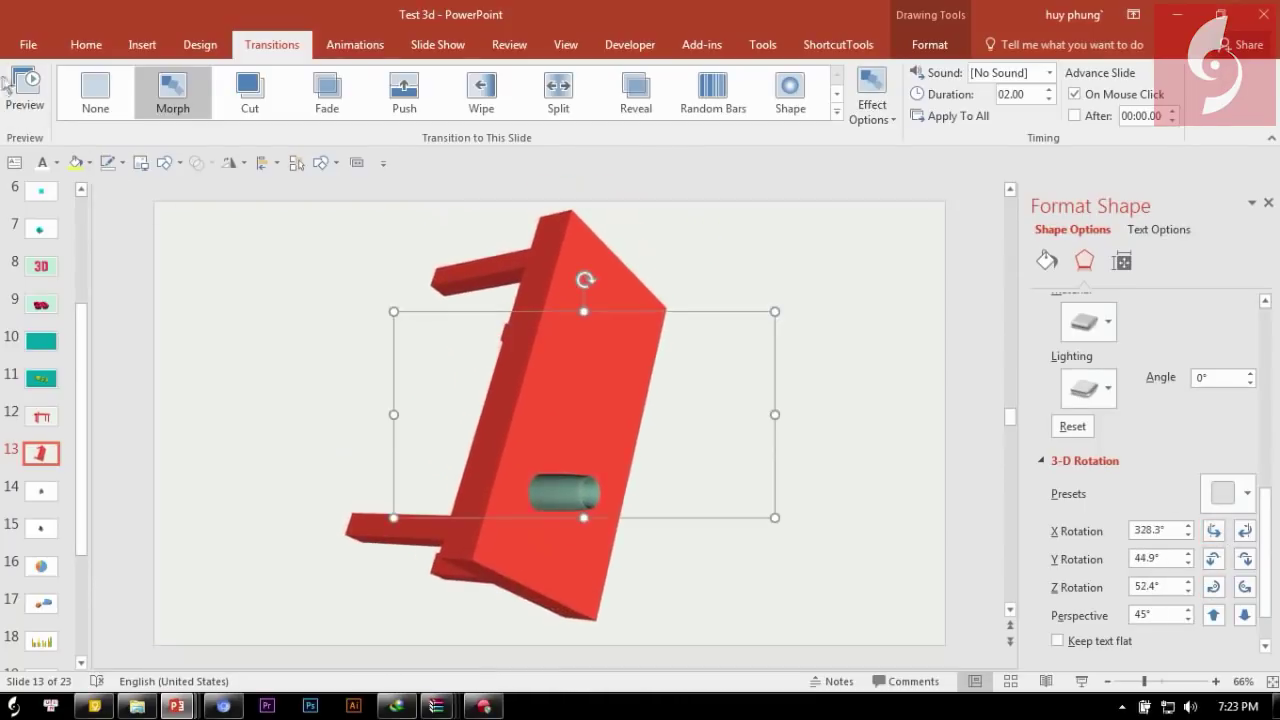
click(22, 88)
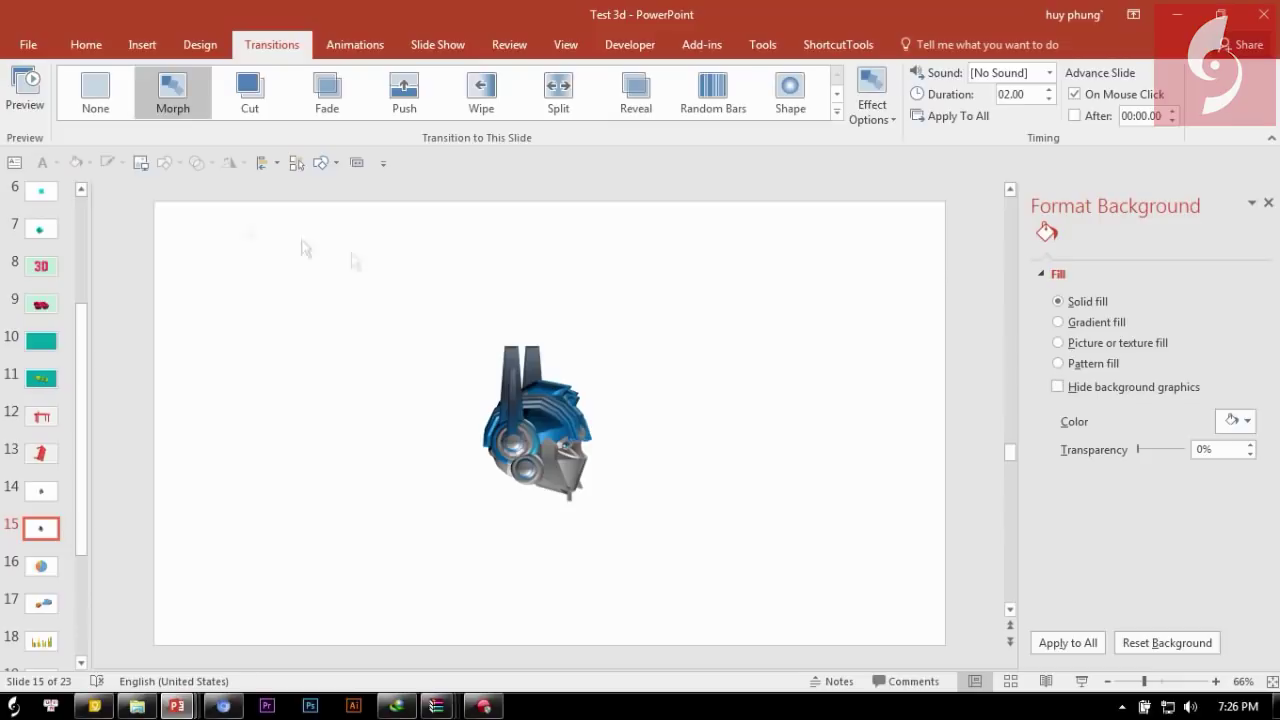
Step: Preview the Morph transition on slide 15's blue and silver robot-helmet model
click(26, 110)
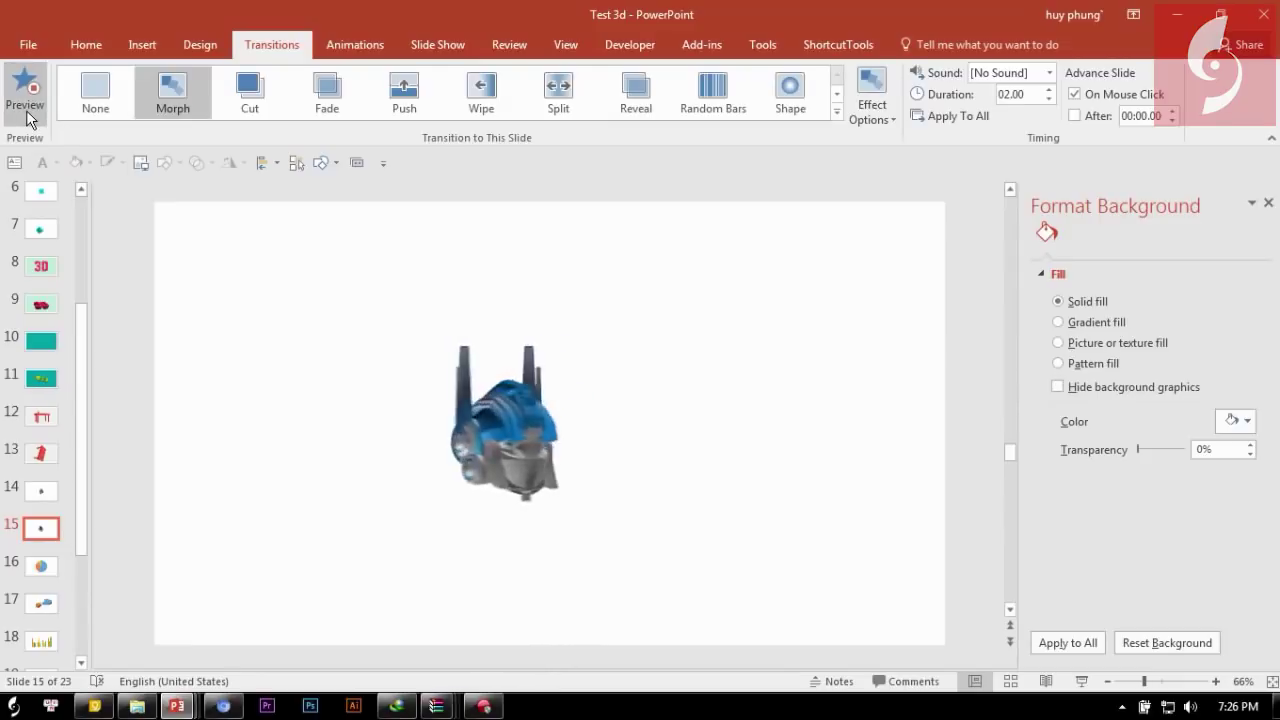